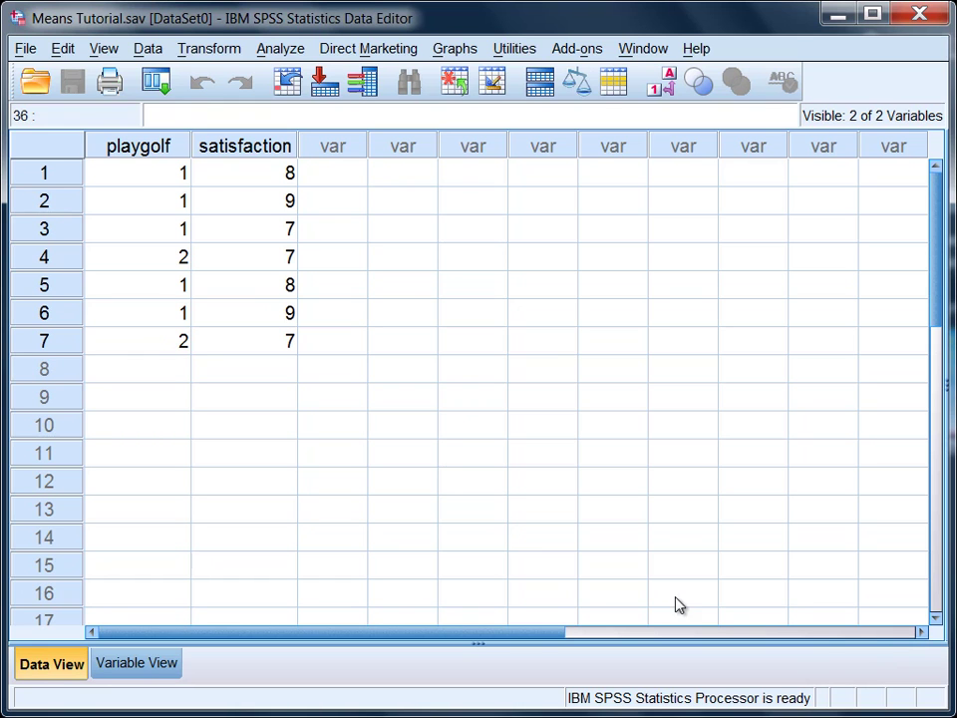
- Toggle the playgolf column between Yes/No value labels and raw codes 1 and 2
{"action": "left_click", "coordinate": [159, 155]}
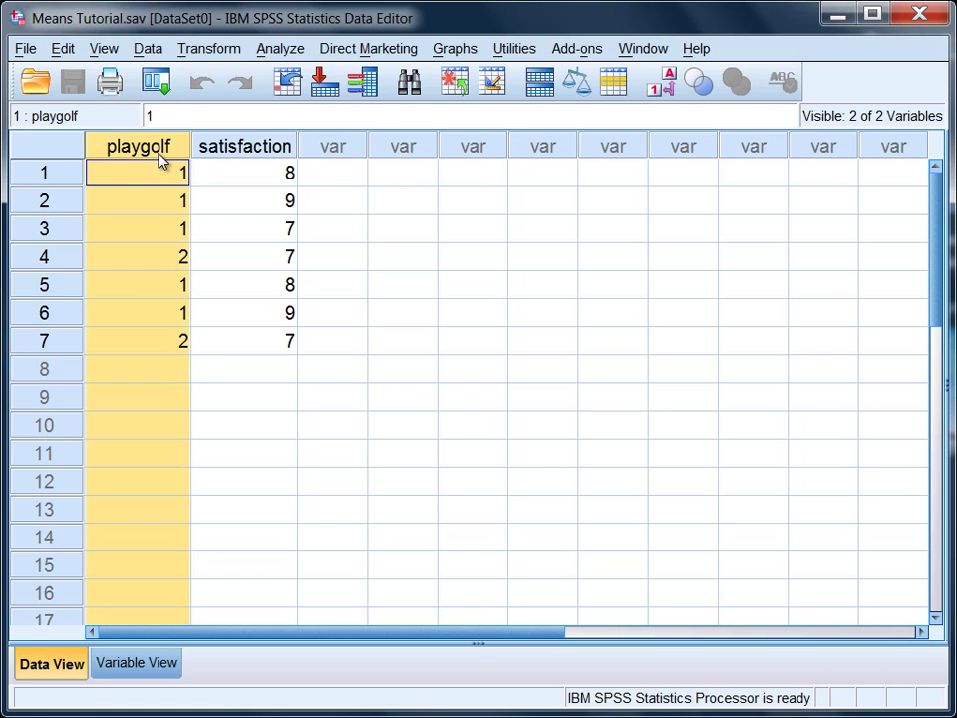
{"action": "left_click", "coordinate": [221, 148]}
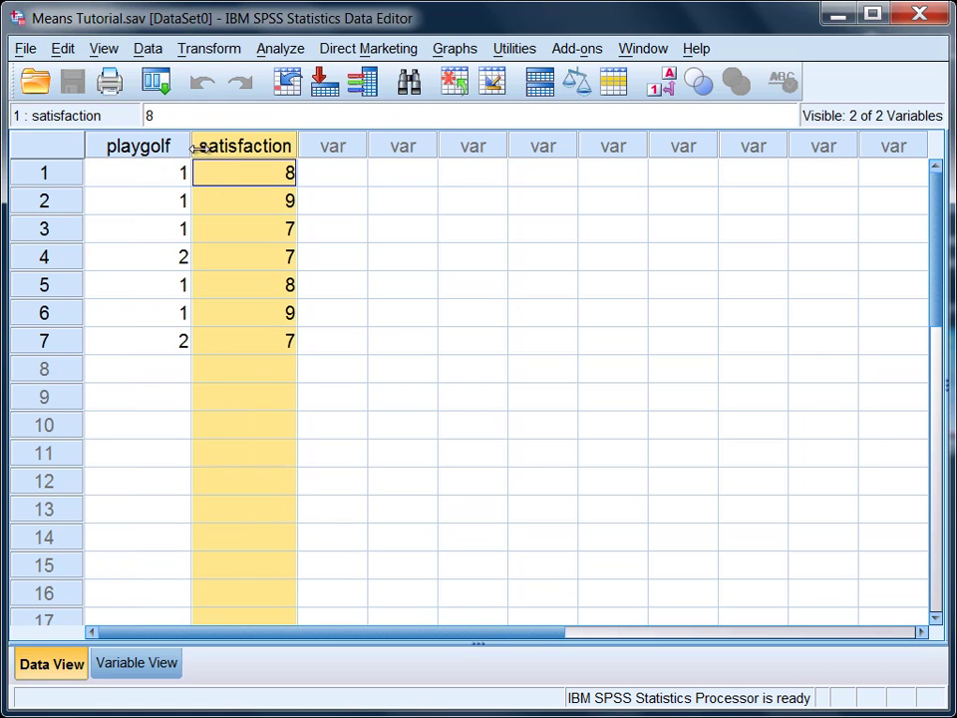
{"action": "left_click", "coordinate": [160, 156]}
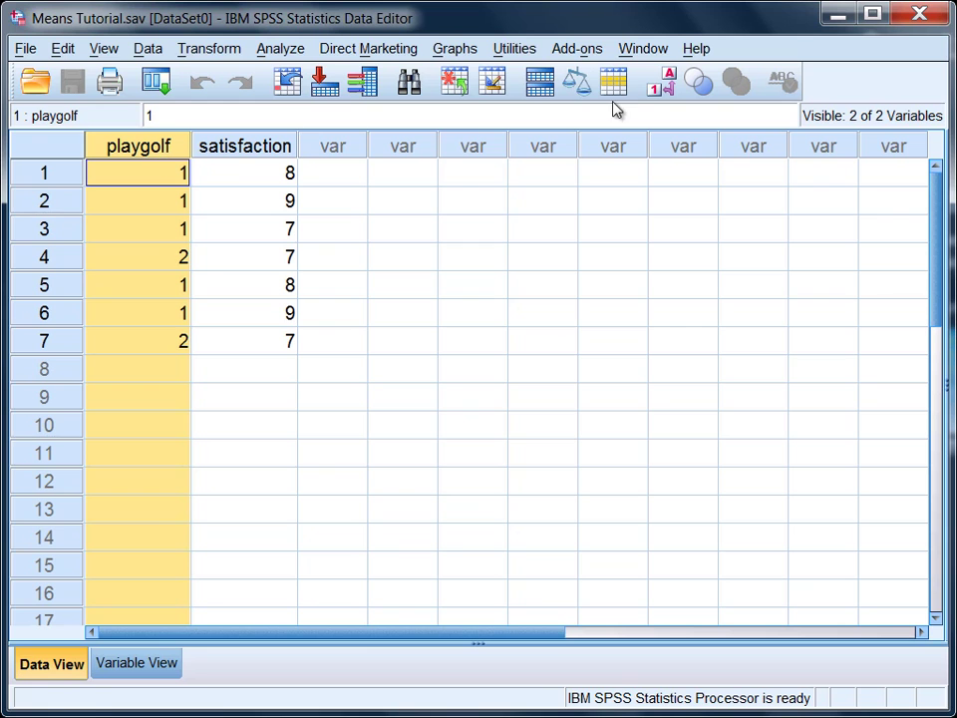
{"action": "left_click", "coordinate": [665, 90]}
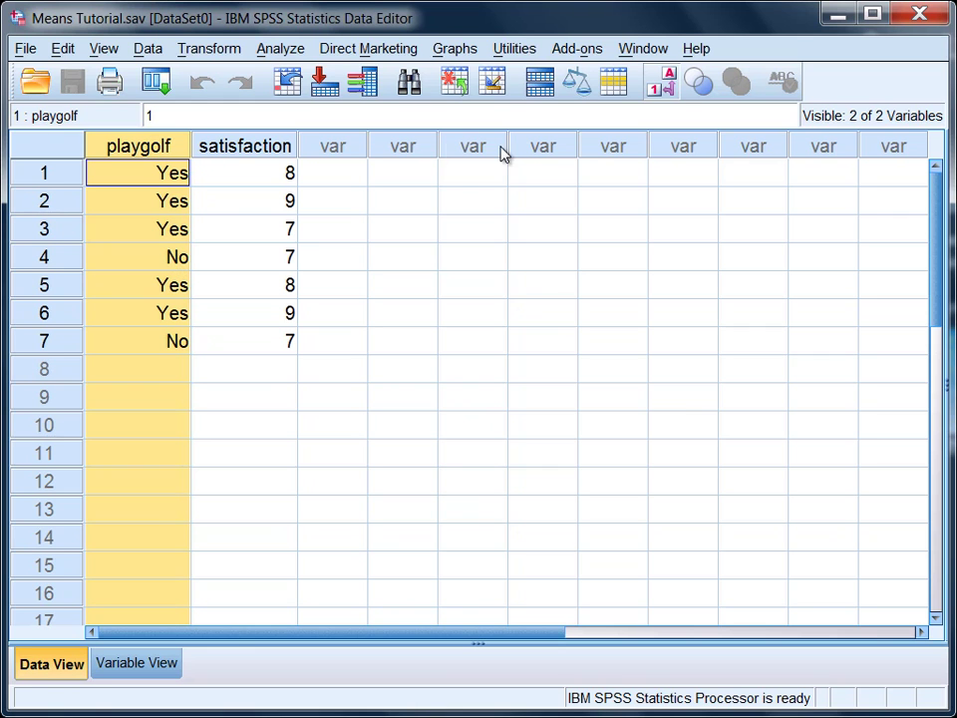
{"action": "left_click", "coordinate": [660, 88]}
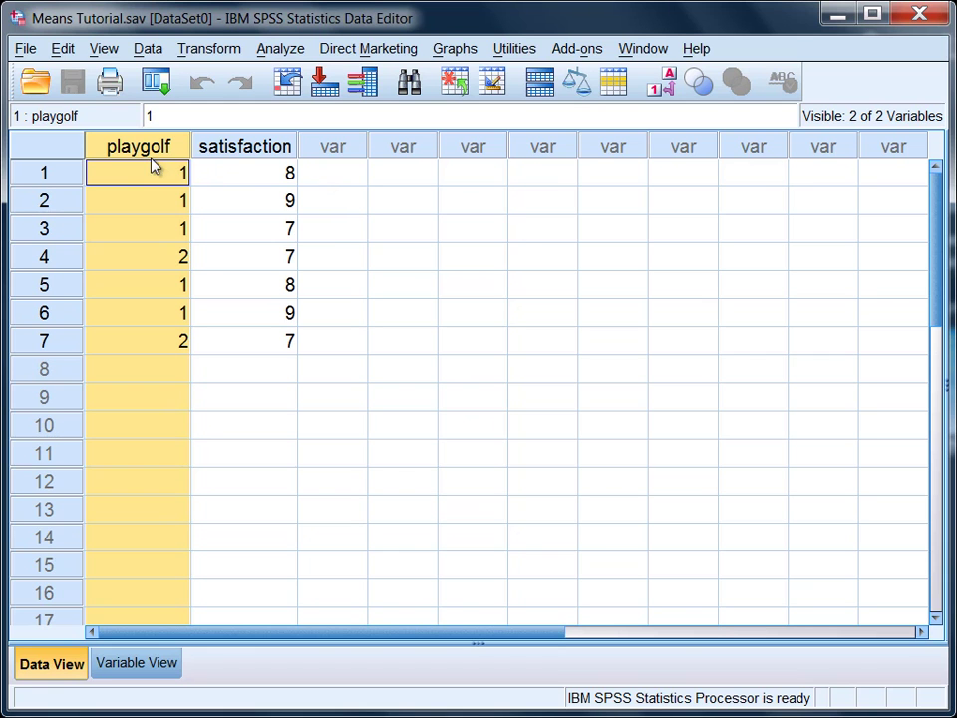
{"action": "left_click", "coordinate": [223, 145]}
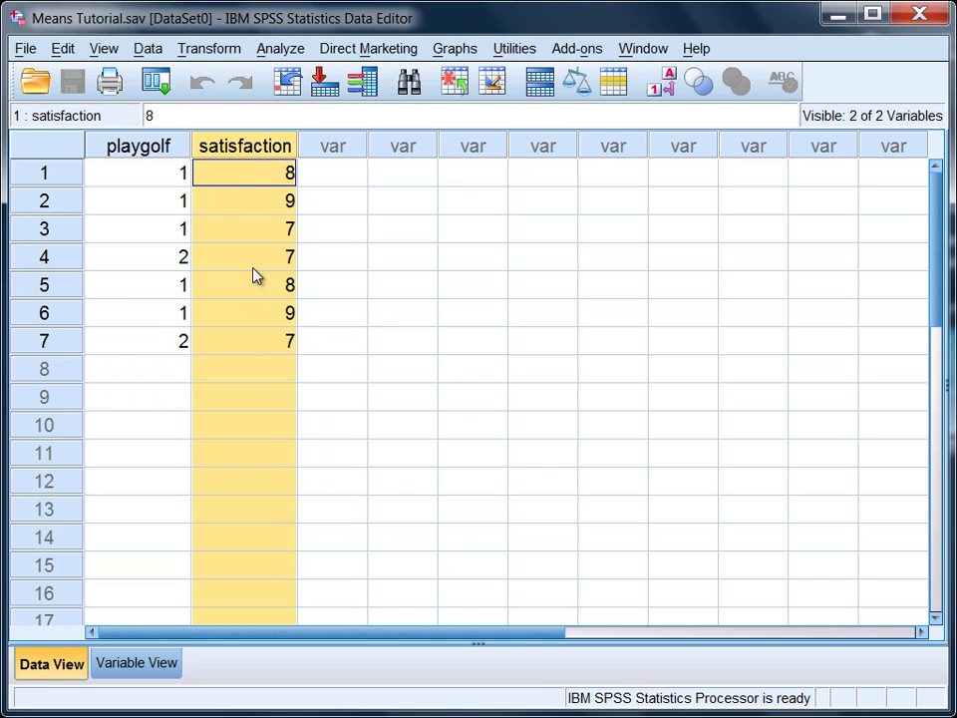
{"action": "left_click", "coordinate": [179, 182]}
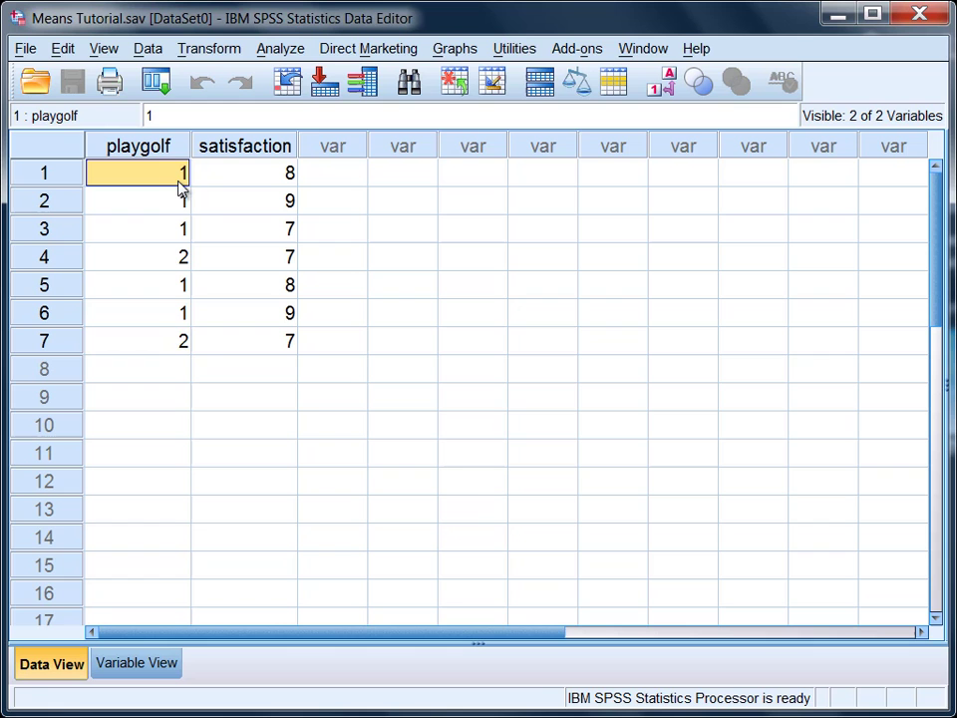
{"action": "left_click", "coordinate": [662, 96]}
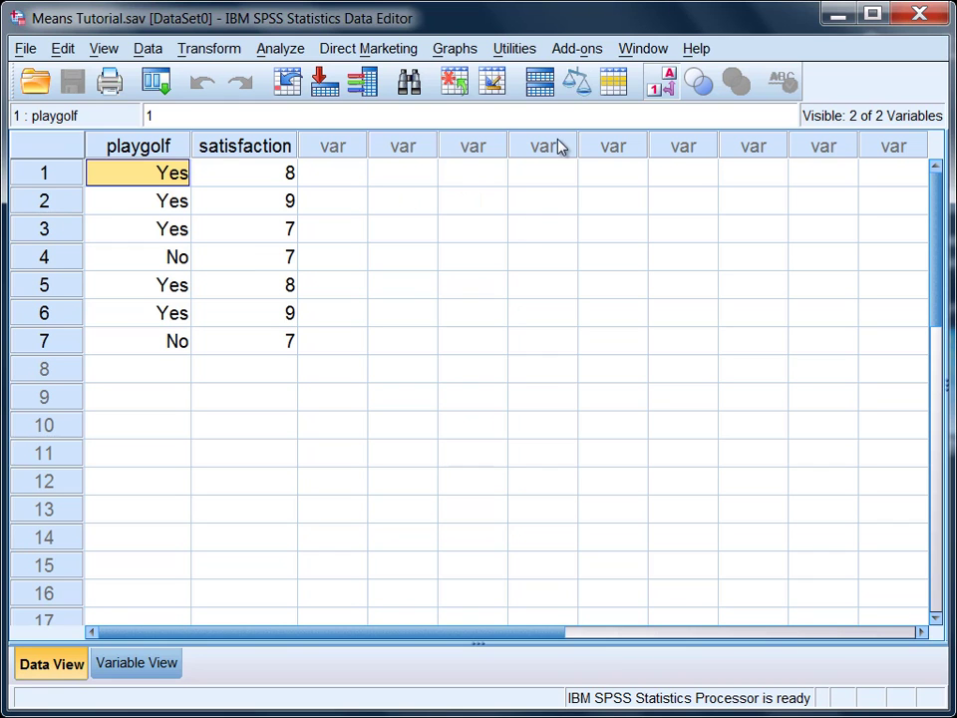
{"action": "left_click", "coordinate": [668, 92]}
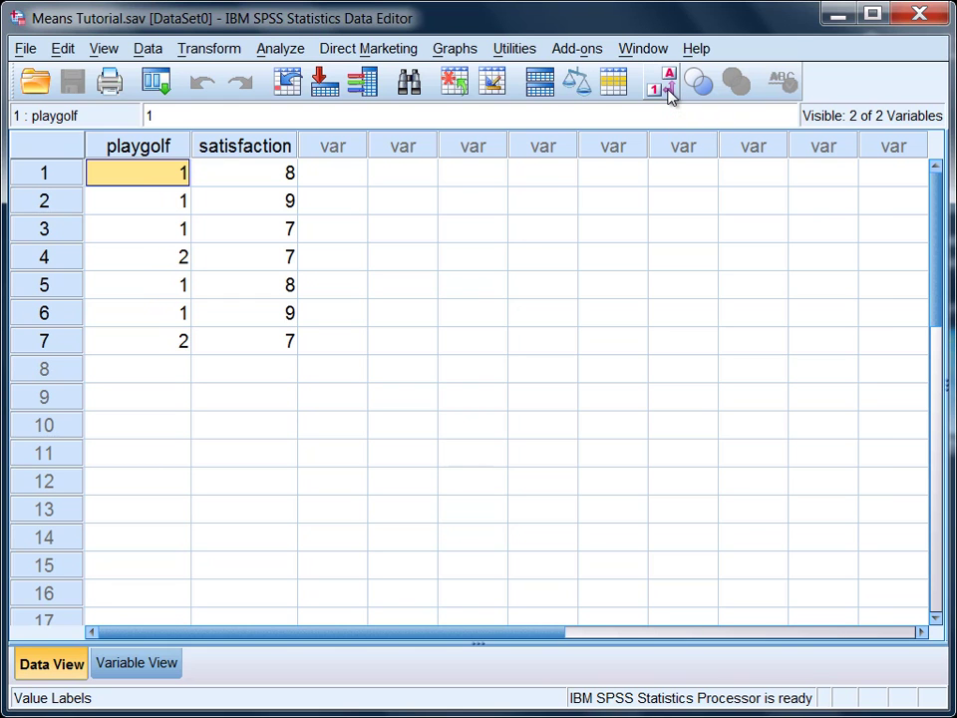
- Run Descriptives on satisfaction with Minimum and Maximum unchecked, reporting only N, mean and SD
{"action": "left_click", "coordinate": [284, 50]}
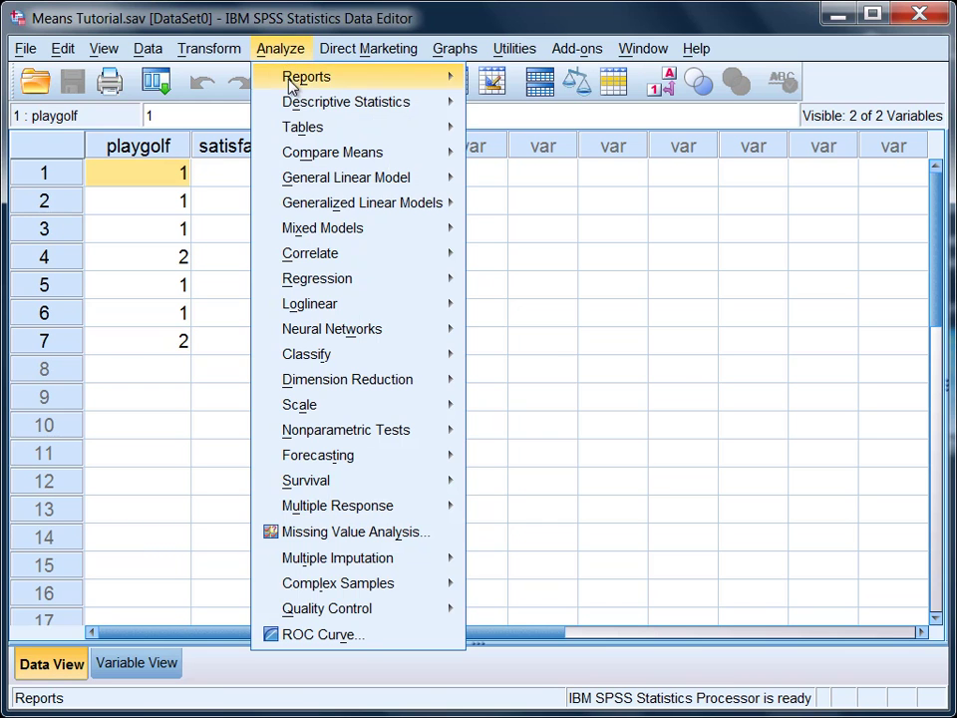
{"action": "mouse_move", "coordinate": [346, 101]}
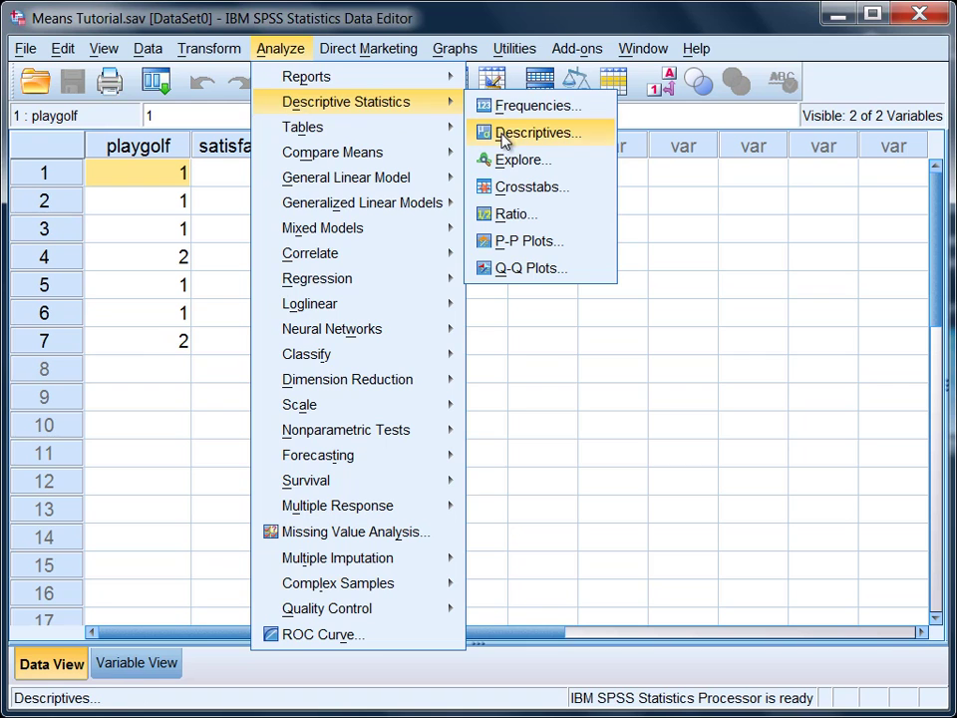
{"action": "left_click", "coordinate": [505, 136]}
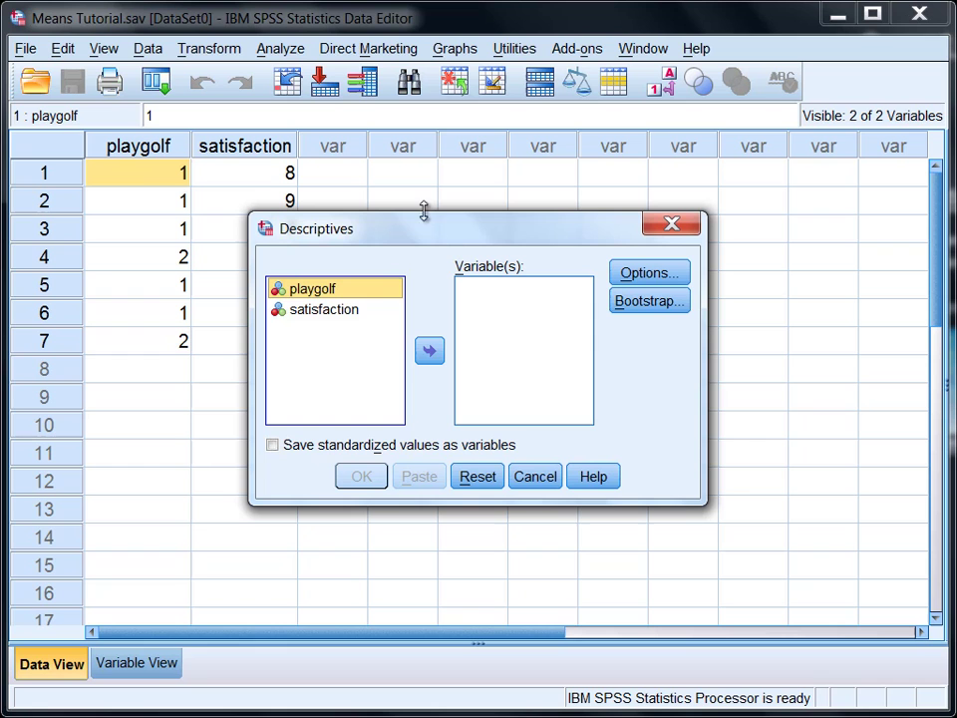
{"action": "left_click", "coordinate": [337, 313]}
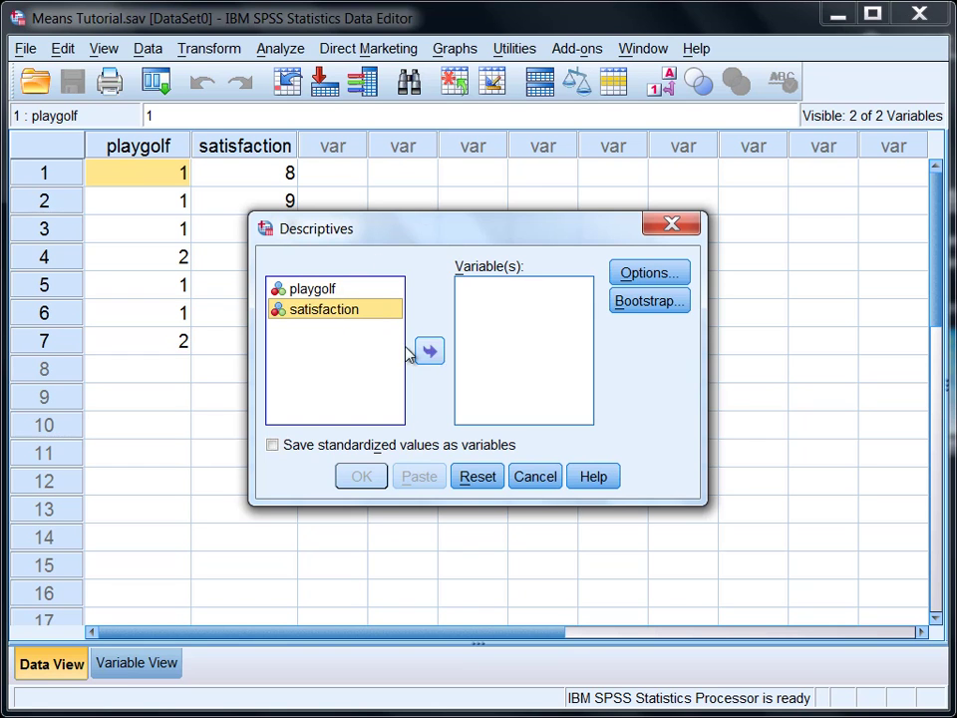
{"action": "left_click", "coordinate": [429, 352]}
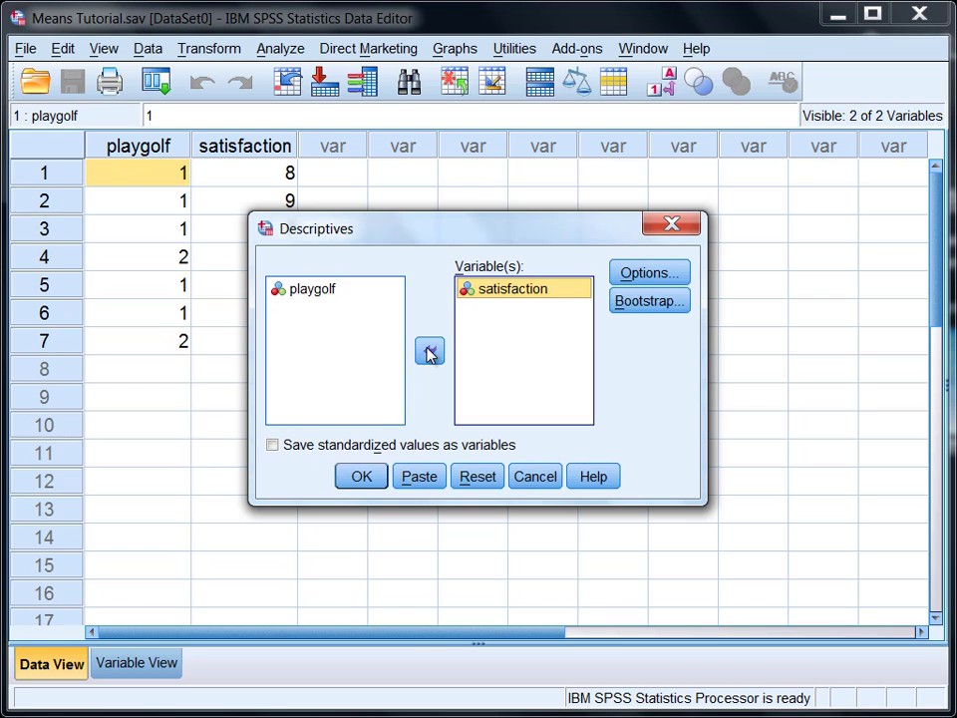
{"action": "left_click", "coordinate": [643, 277]}
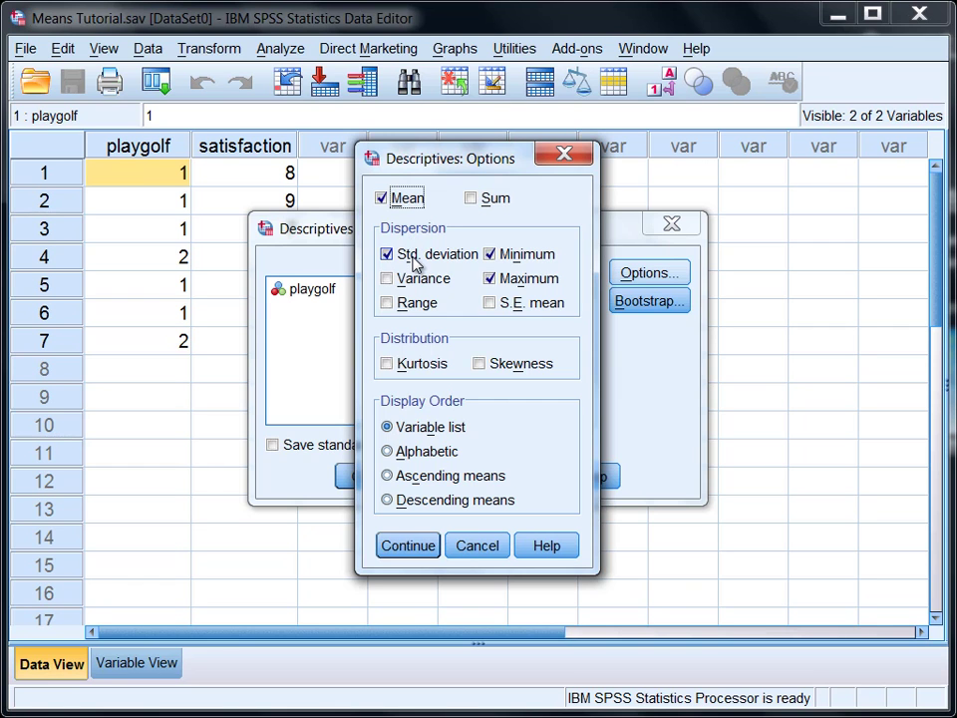
{"action": "left_click", "coordinate": [489, 255]}
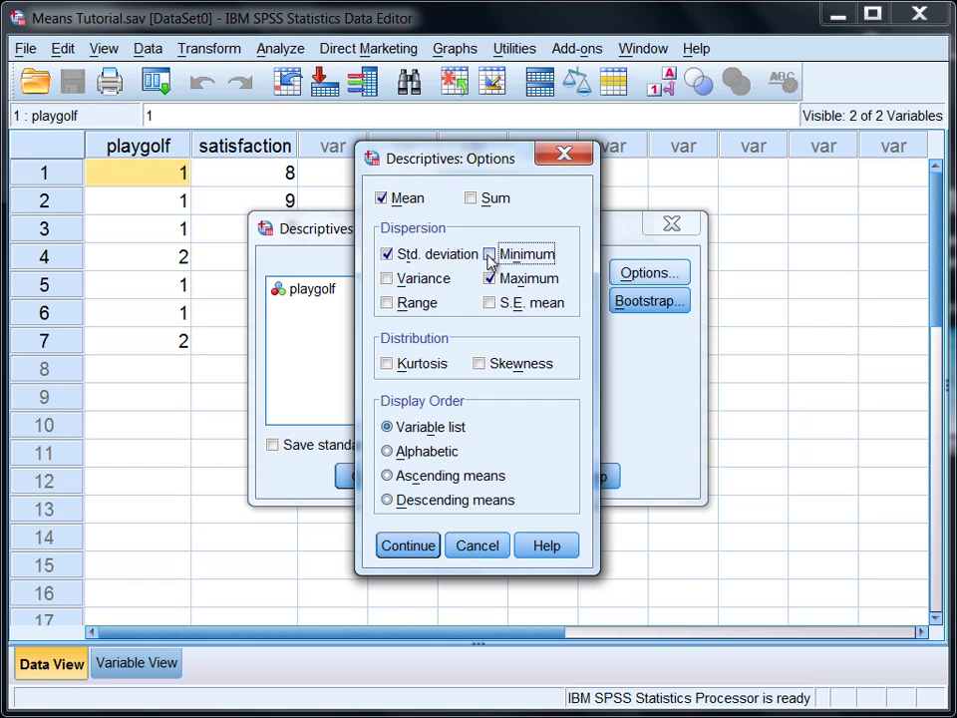
{"action": "left_click", "coordinate": [489, 279]}
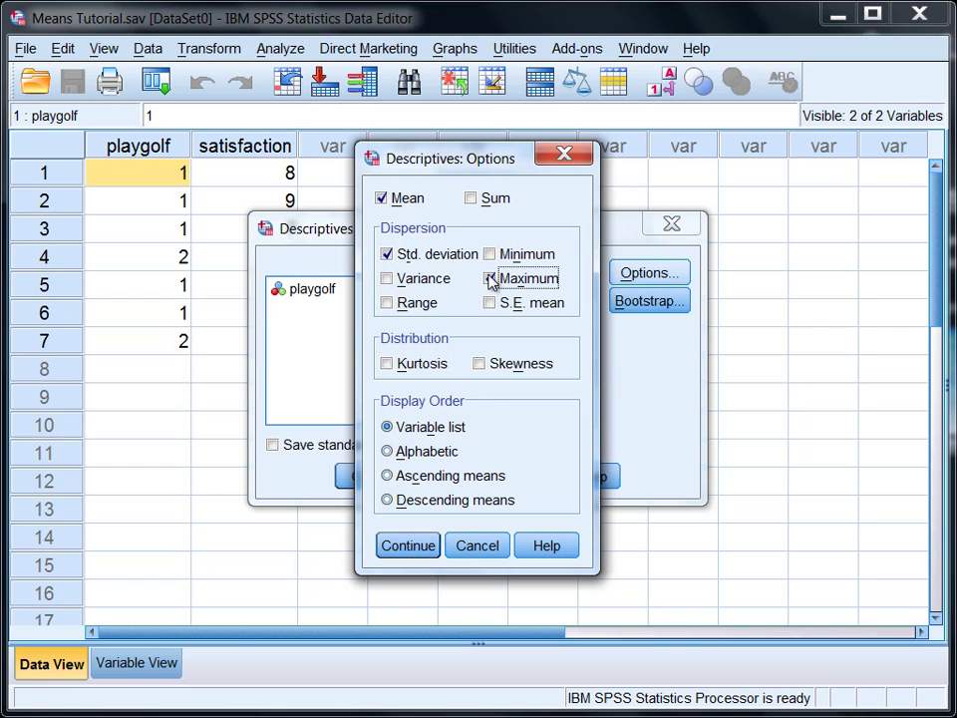
{"action": "left_click", "coordinate": [404, 543]}
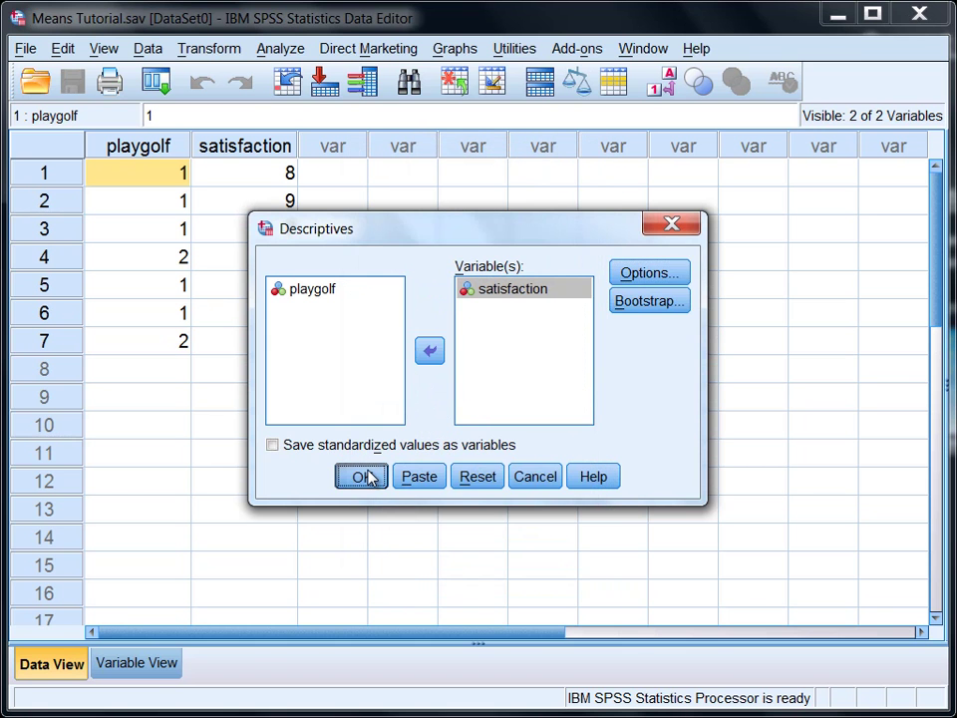
{"action": "left_click", "coordinate": [364, 476]}
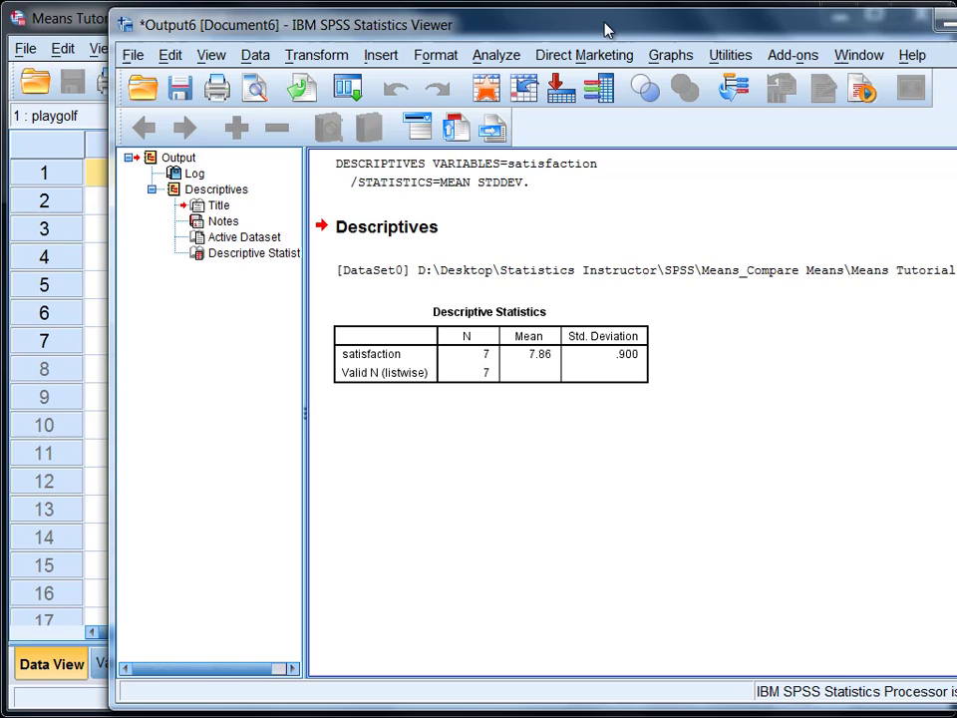
- Maximize the output viewer and open the satisfaction Descriptive Statistics table (N 7, mean 7.86, SD .900)
{"action": "left_click_drag", "start_coordinate": [604, 30], "coordinate": [559, 28]}
{"action": "double_click", "coordinate": [558, 28]}
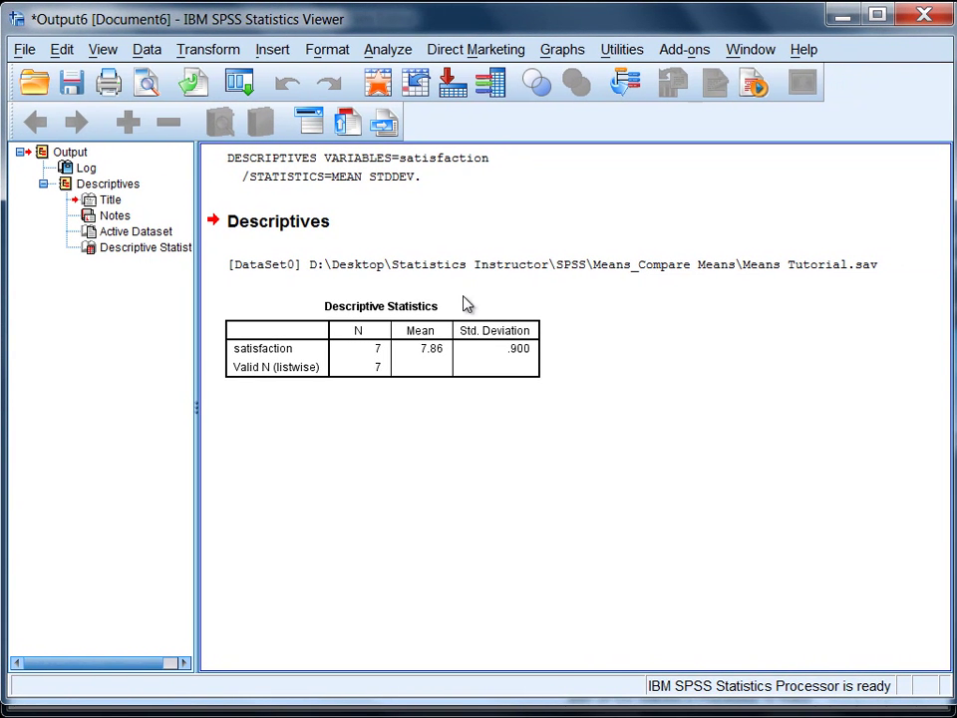
{"action": "left_click", "coordinate": [456, 319]}
{"action": "double_click", "coordinate": [454, 317]}
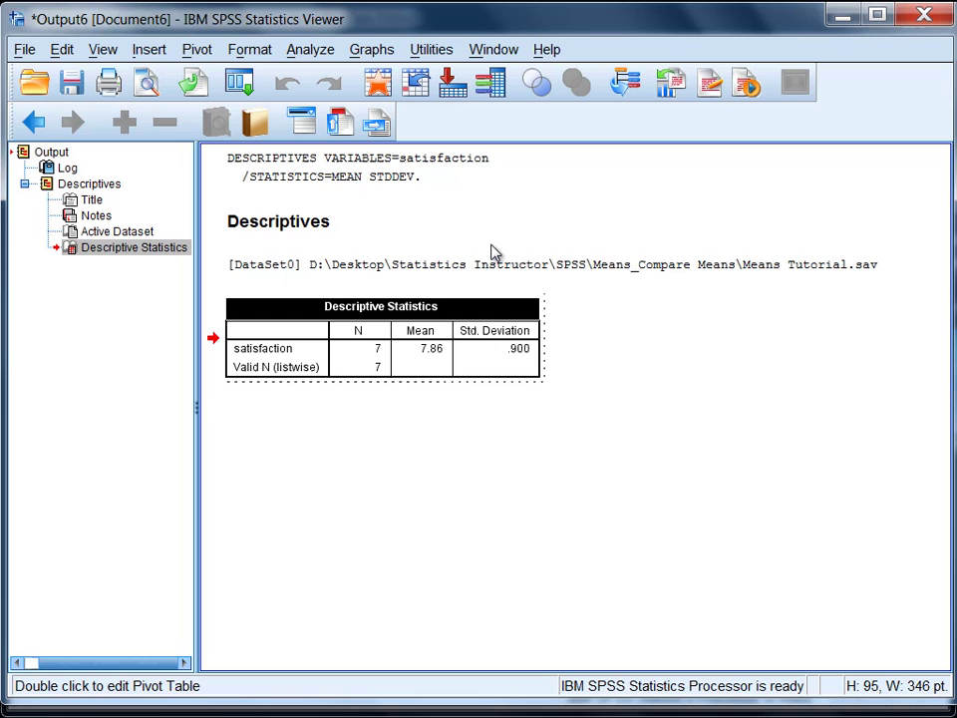
- Start a Means analysis with satisfaction as the dependent variable
{"action": "left_click", "coordinate": [382, 85]}
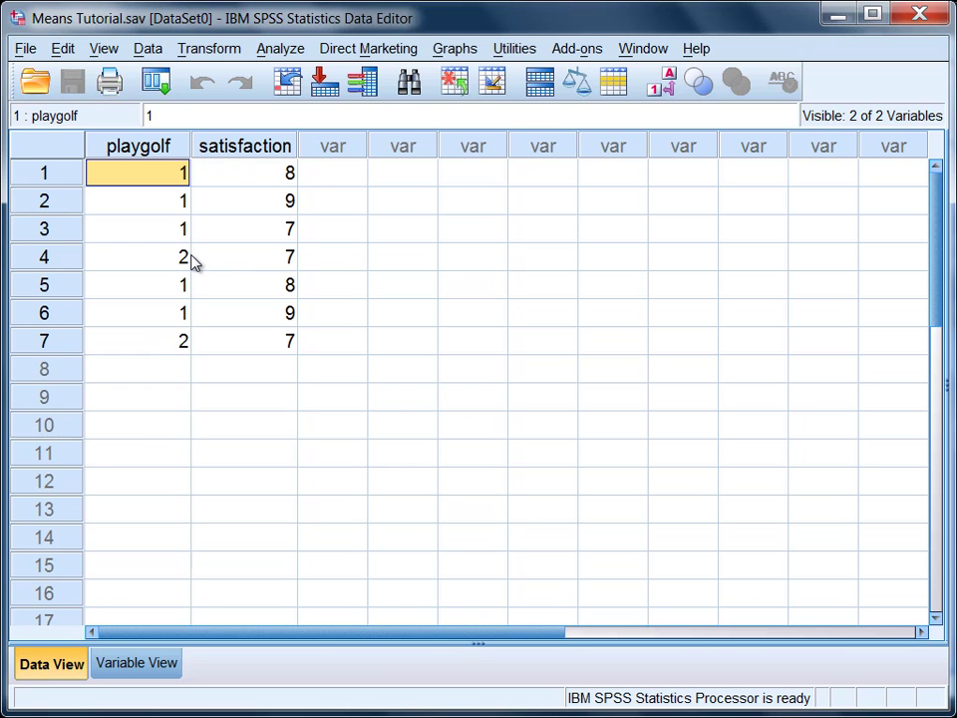
{"action": "left_click", "coordinate": [280, 52]}
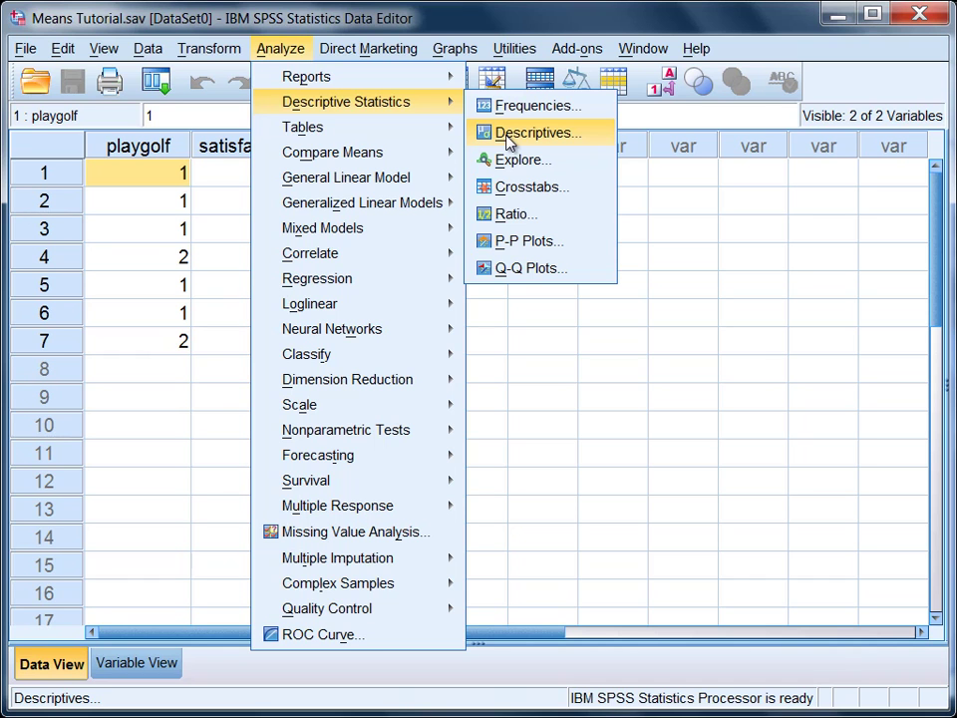
{"action": "mouse_move", "coordinate": [332, 152]}
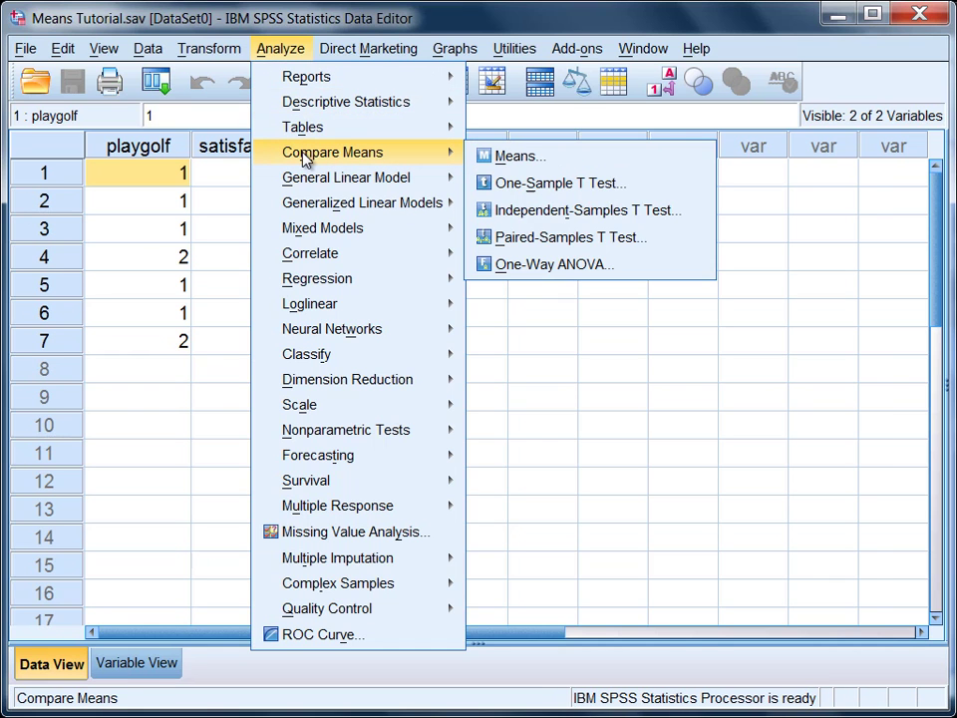
{"action": "left_click", "coordinate": [497, 163]}
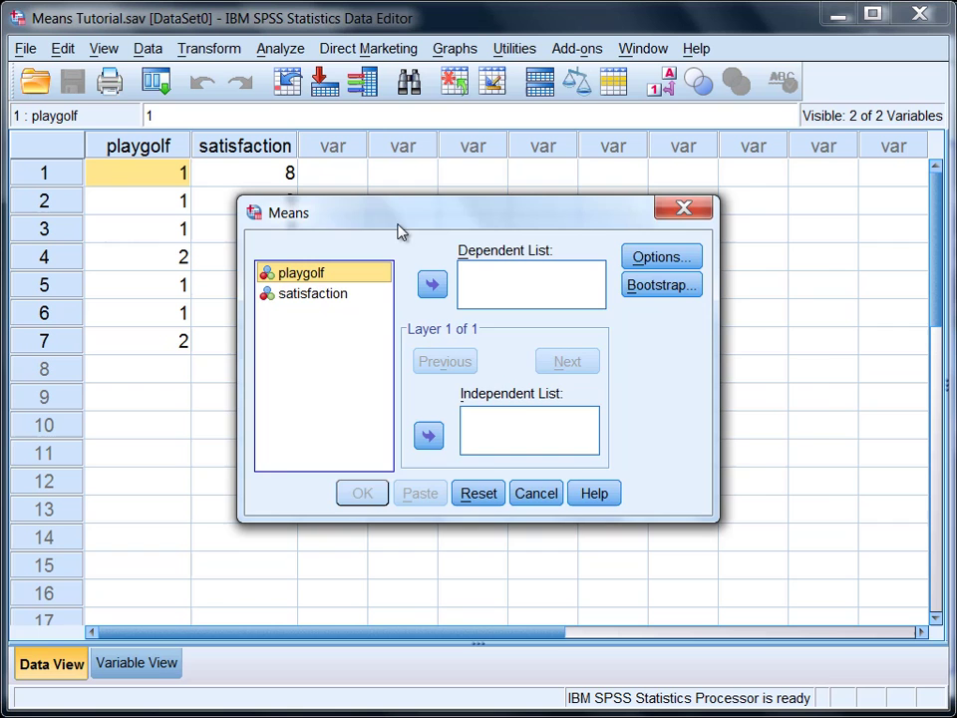
{"action": "left_click_drag", "start_coordinate": [413, 215], "coordinate": [518, 186]}
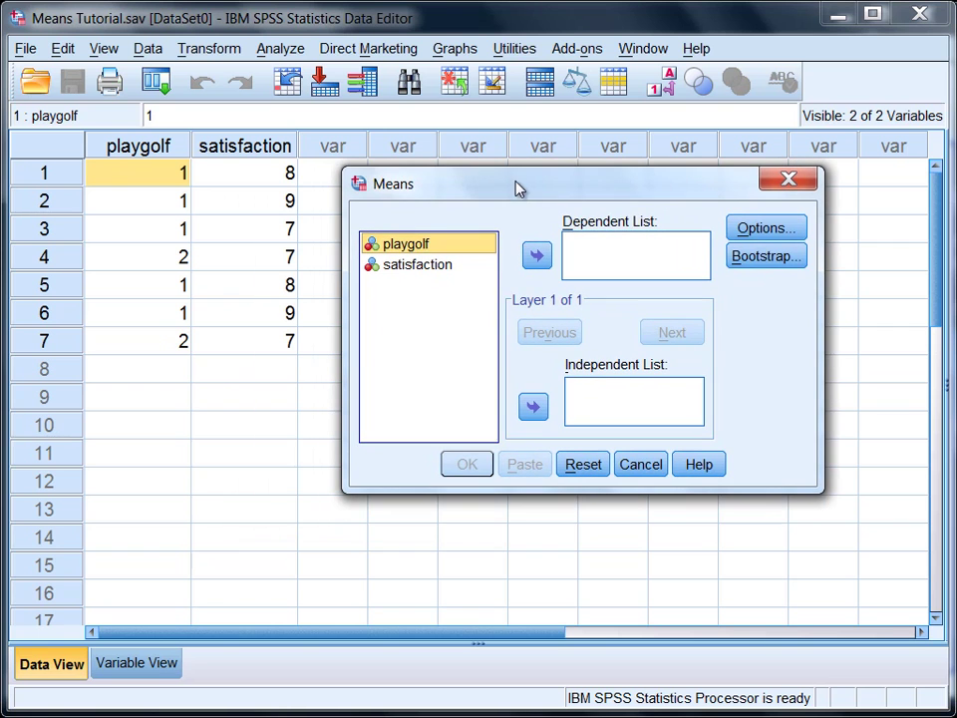
{"action": "left_click", "coordinate": [439, 267]}
{"action": "left_click", "coordinate": [536, 257]}
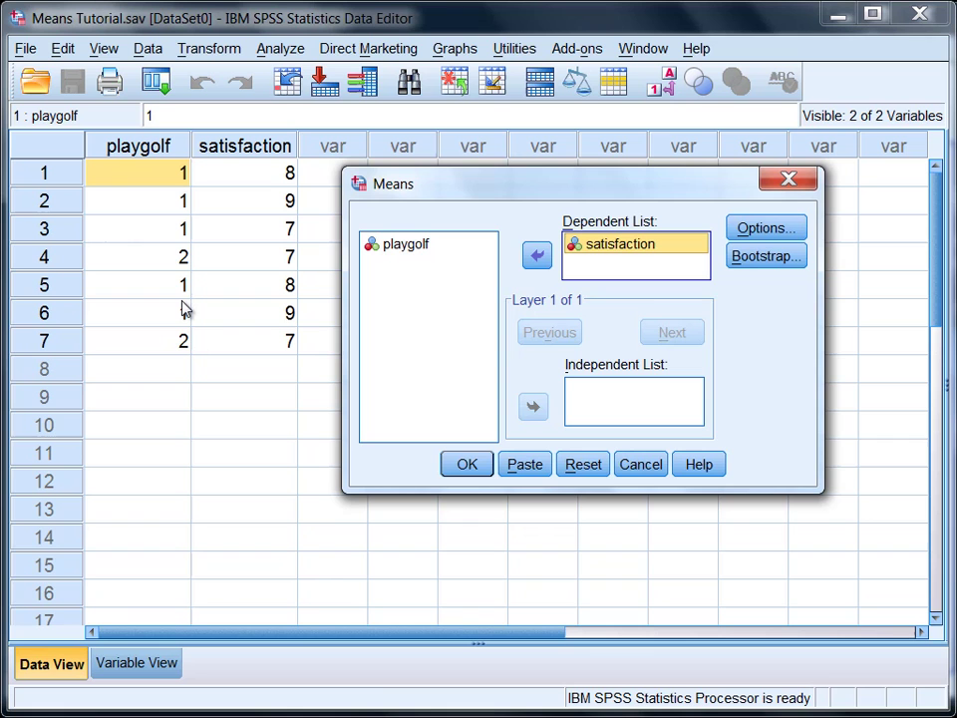
- Check playgolf's values 1 and 2 in the data, then add playgolf as the independent variable
{"action": "left_click", "coordinate": [164, 155]}
{"action": "left_click", "coordinate": [182, 183]}
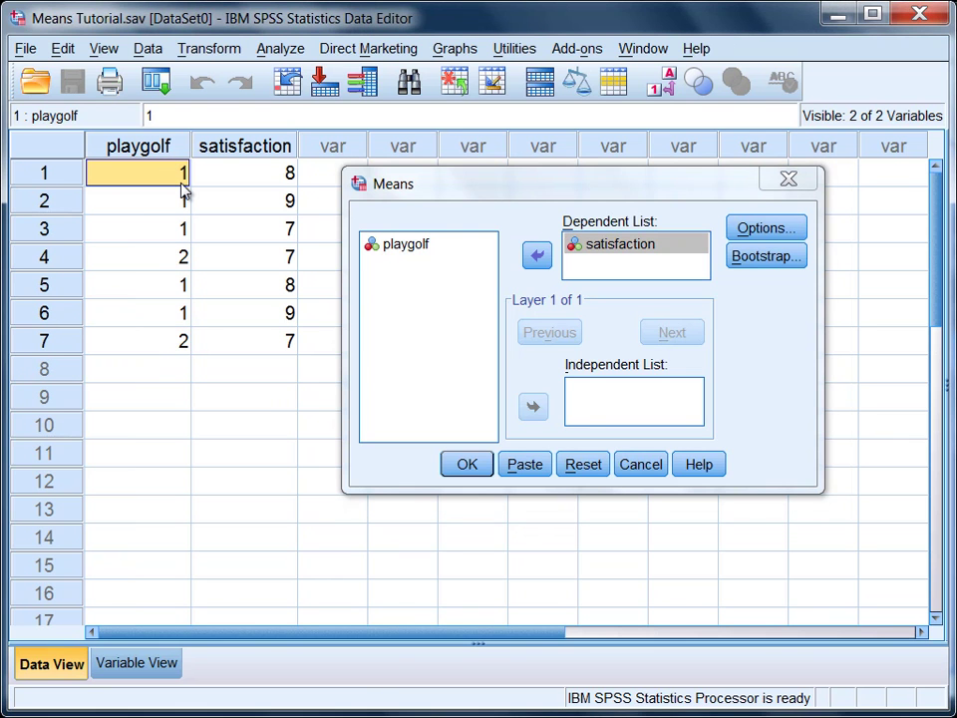
{"action": "left_click", "coordinate": [181, 233]}
{"action": "left_click", "coordinate": [183, 252]}
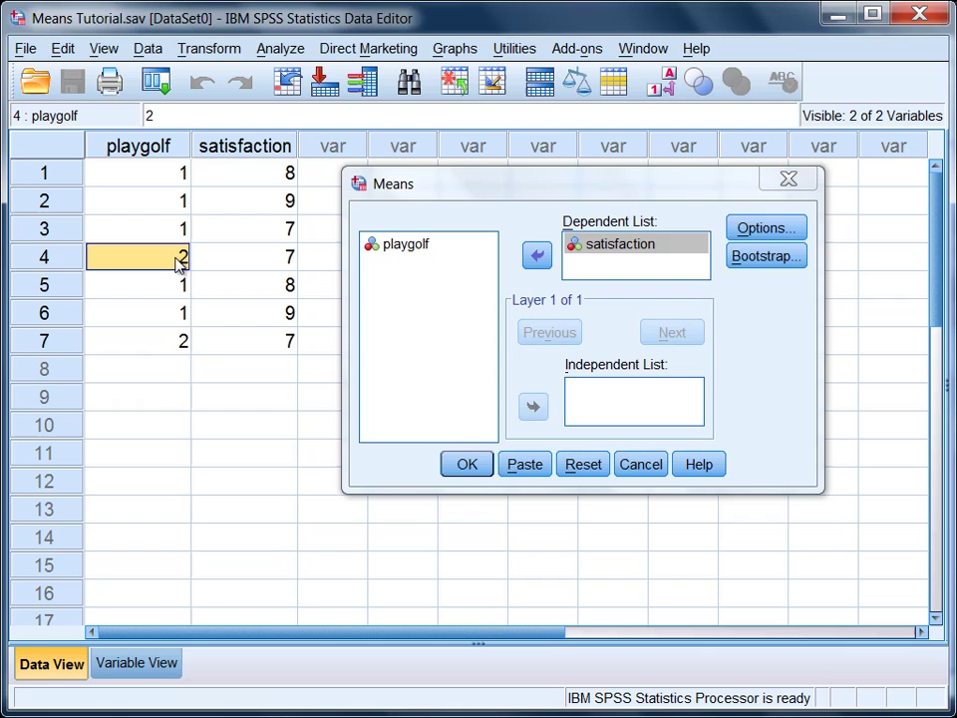
{"action": "left_click", "coordinate": [176, 238]}
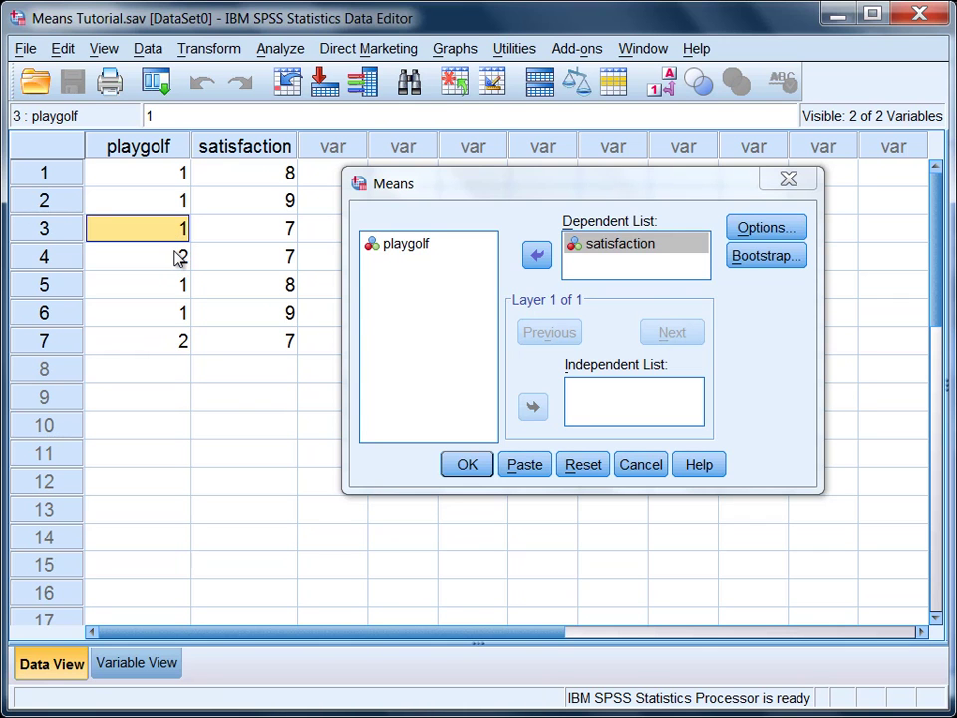
{"action": "left_click", "coordinate": [179, 257]}
{"action": "left_click", "coordinate": [411, 247]}
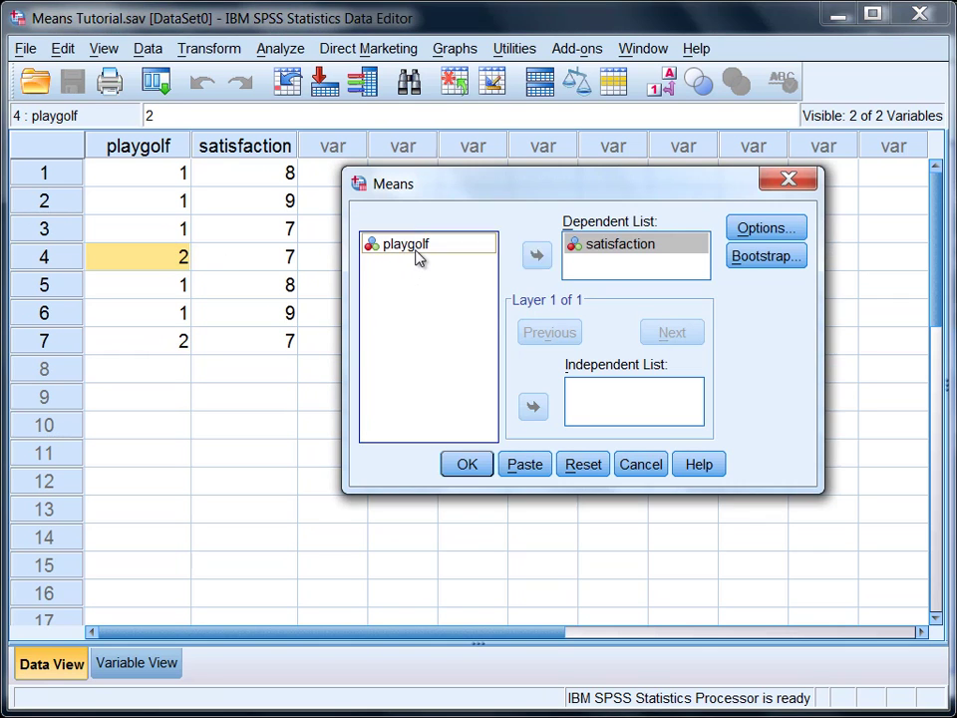
{"action": "left_click", "coordinate": [545, 416]}
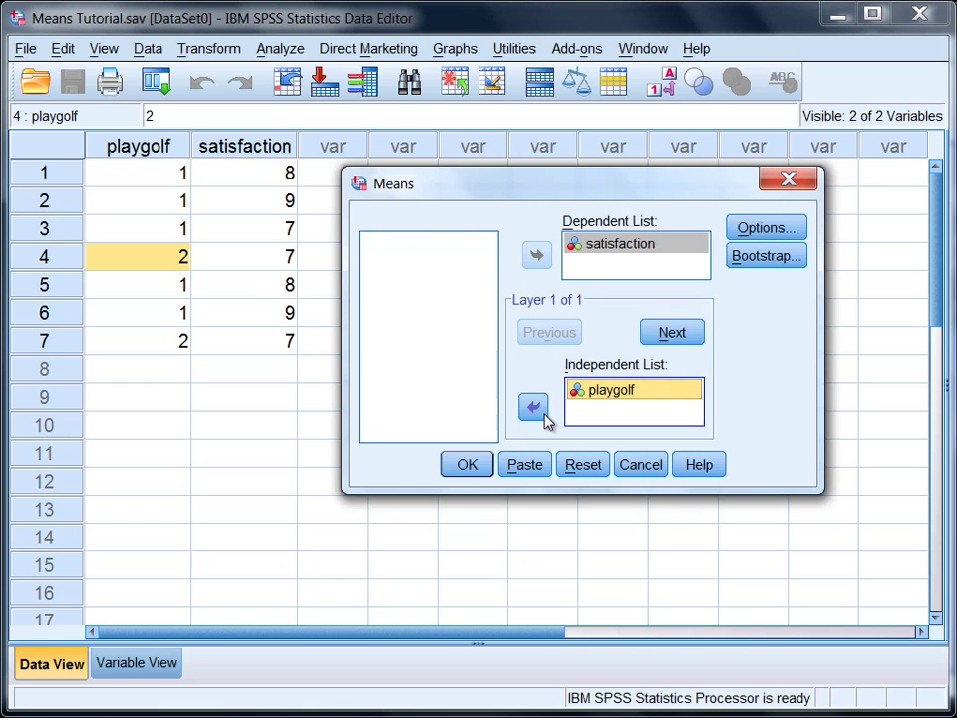
- Order Means cell statistics as Number of Cases, Mean, Standard Deviation and run the analysis
{"action": "left_click", "coordinate": [763, 228]}
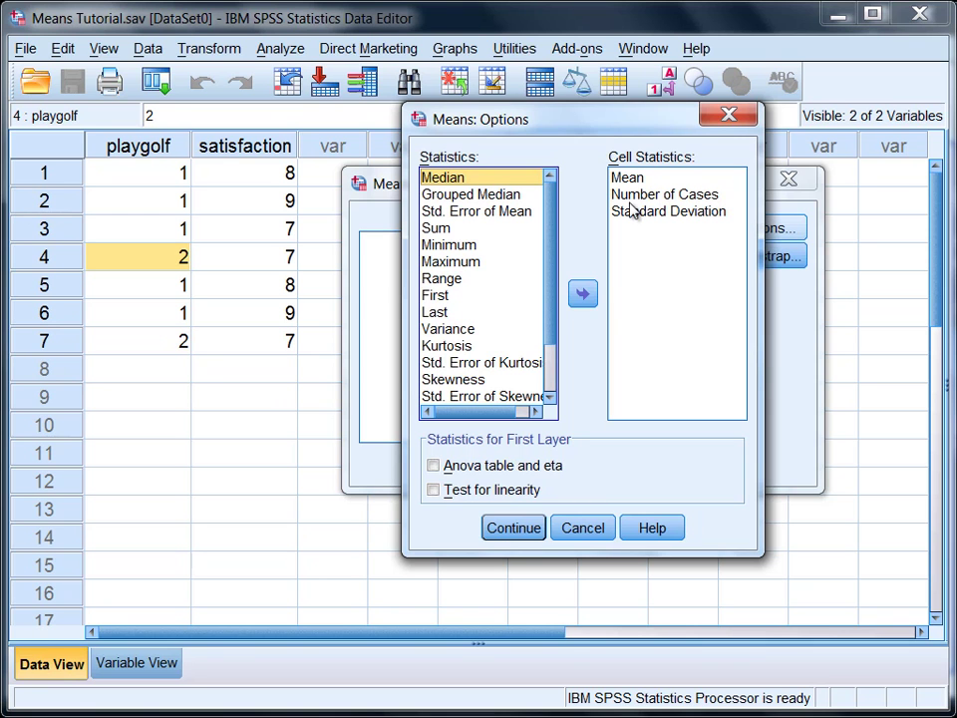
{"action": "left_click", "coordinate": [630, 179]}
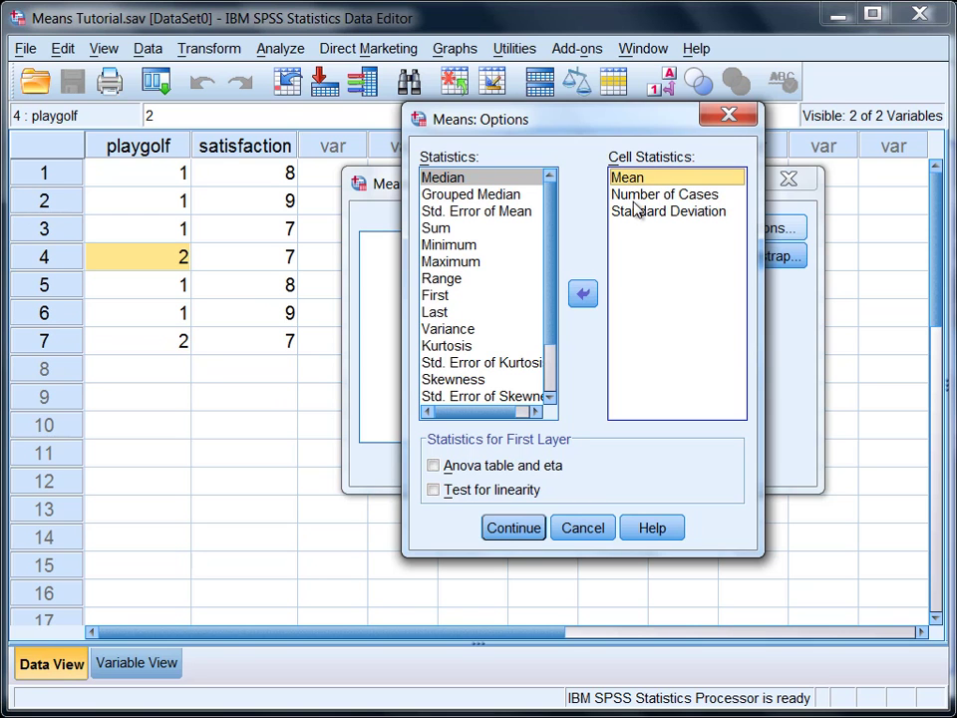
{"action": "left_click", "coordinate": [636, 211]}
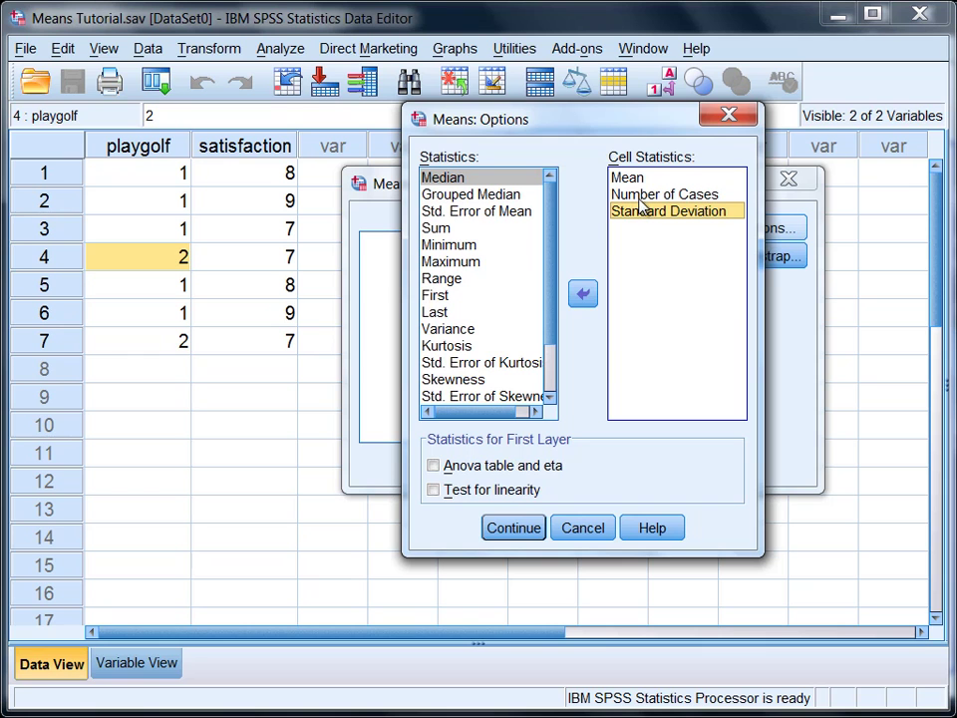
{"action": "left_click", "coordinate": [641, 199]}
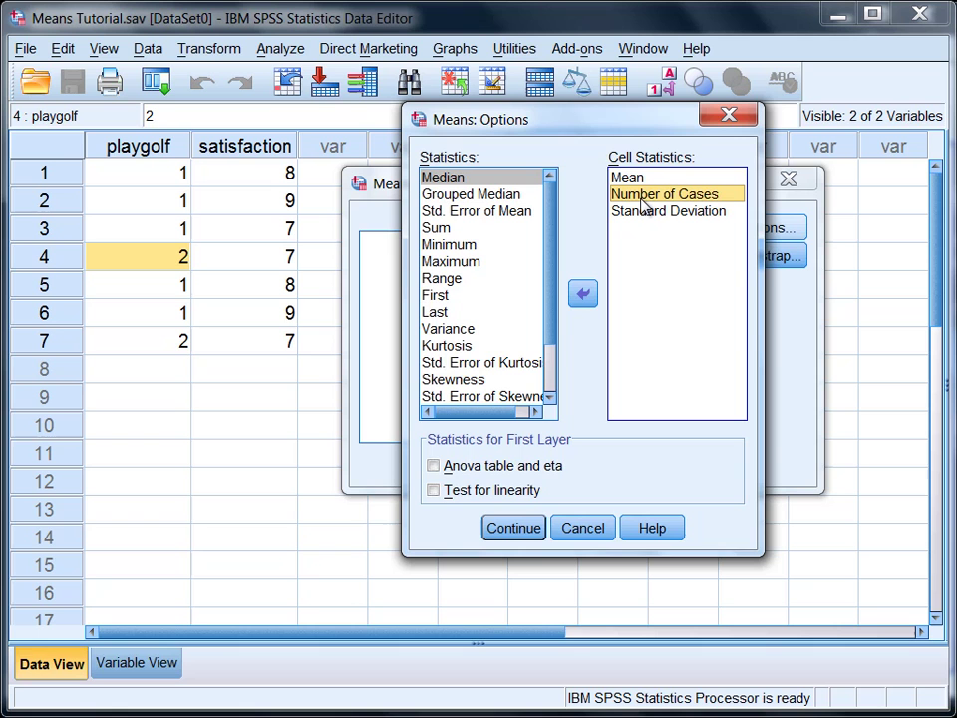
{"action": "left_click_drag", "start_coordinate": [642, 199], "coordinate": [638, 178]}
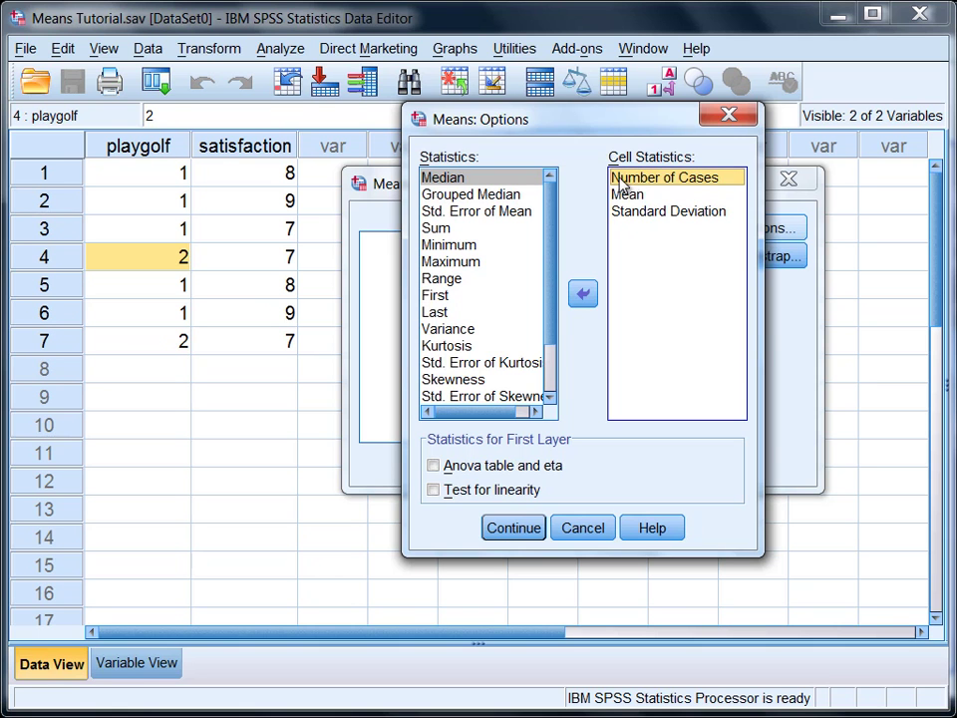
{"action": "left_click", "coordinate": [706, 180]}
{"action": "left_click", "coordinate": [513, 530]}
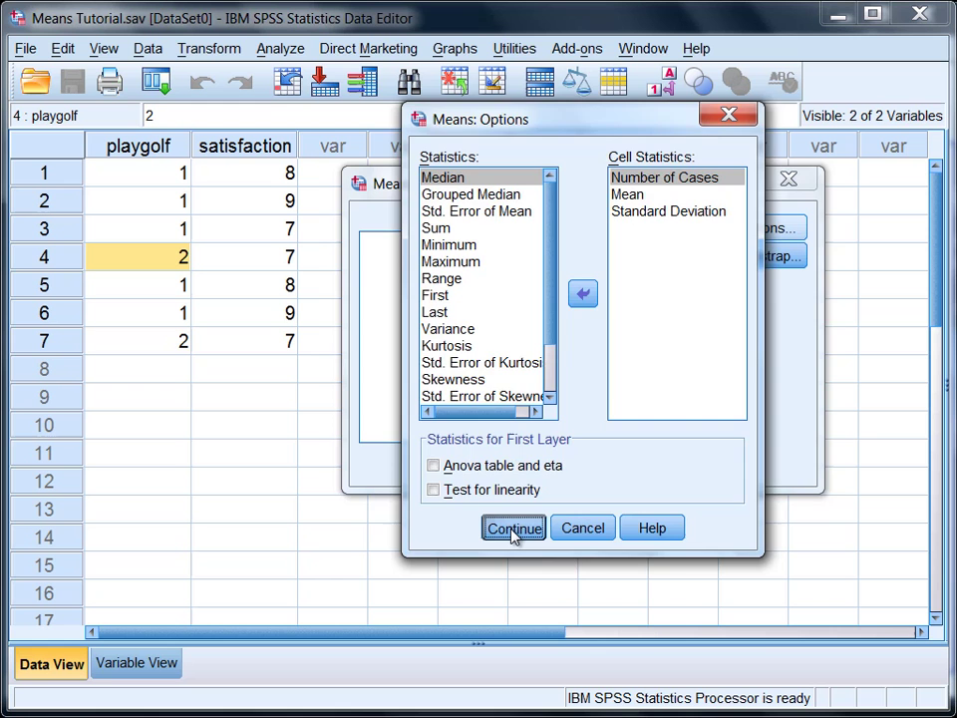
{"action": "left_click", "coordinate": [467, 465]}
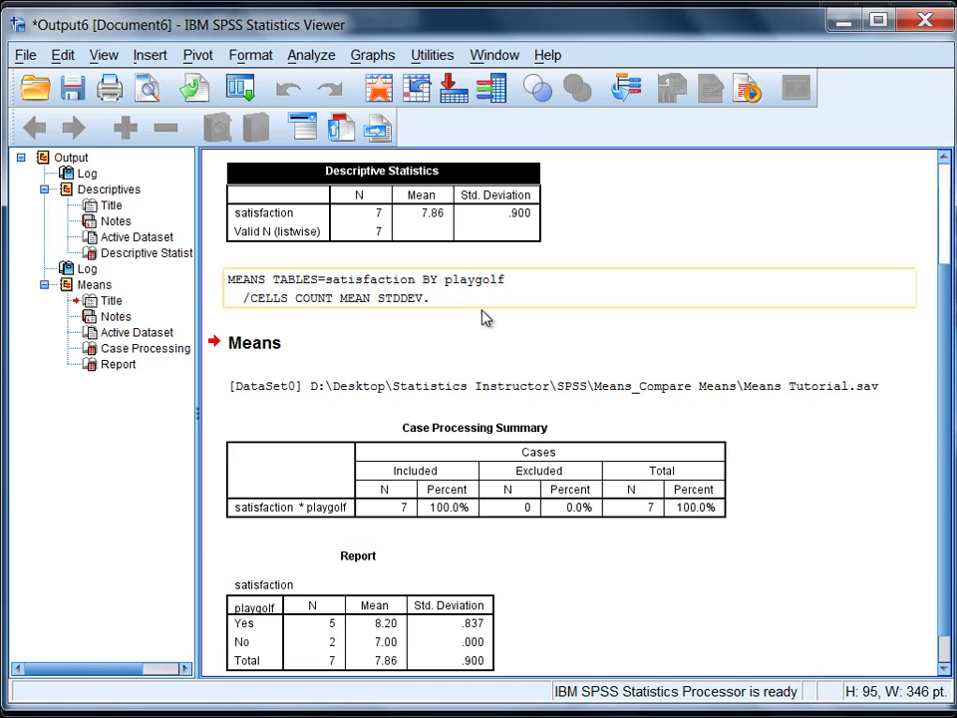
- Delete the MEANS command log and the [DataSet0] path line from the Means output
{"action": "left_click", "coordinate": [364, 298]}
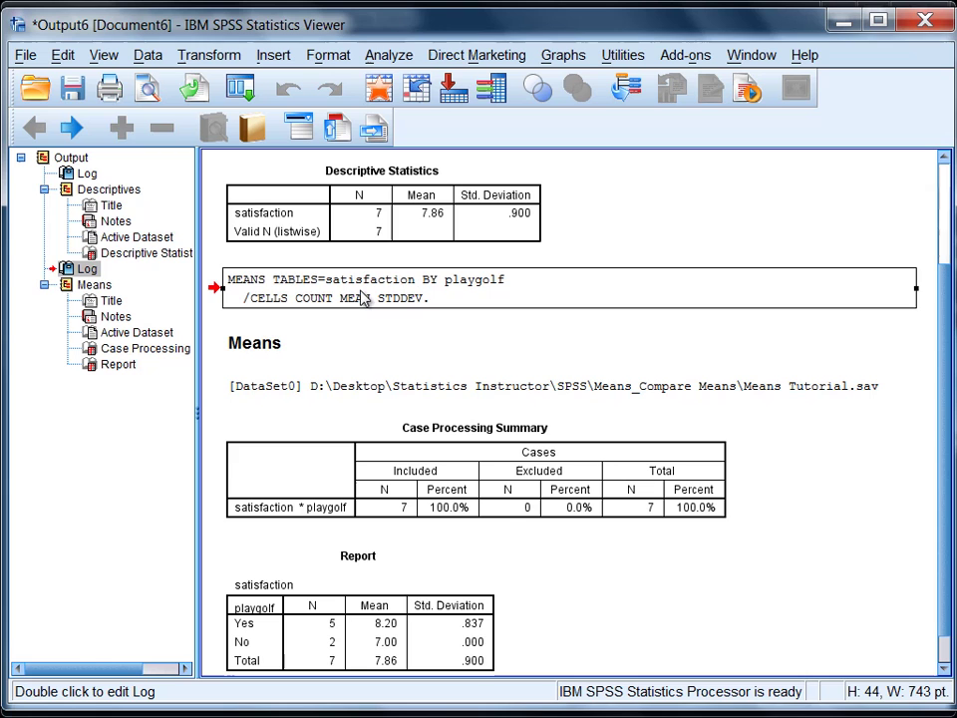
{"action": "key", "text": "Delete"}
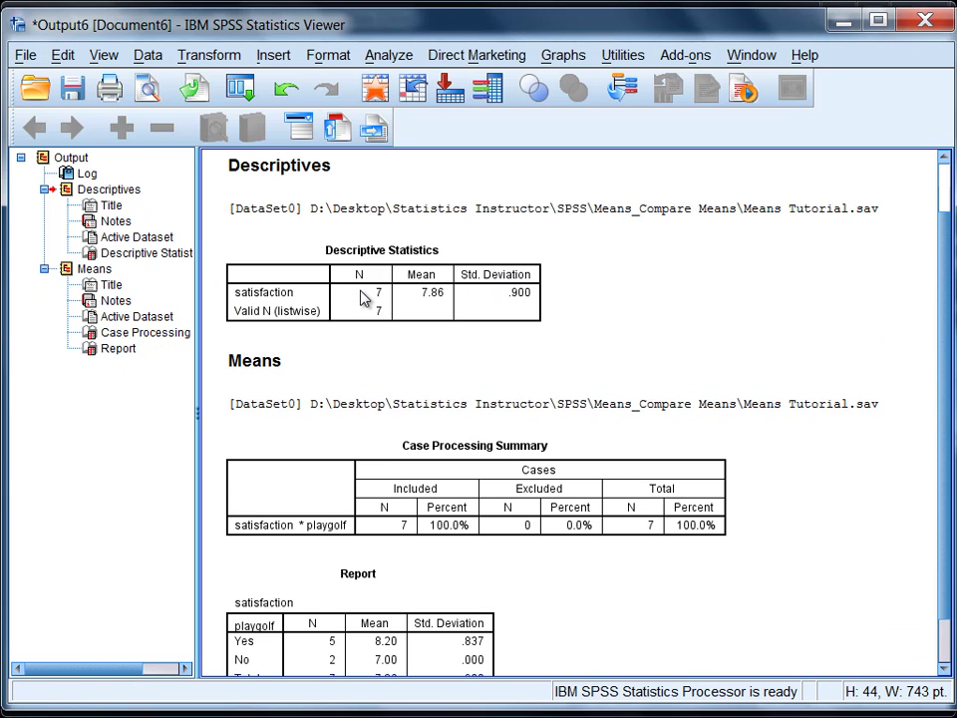
{"action": "left_click", "coordinate": [319, 403]}
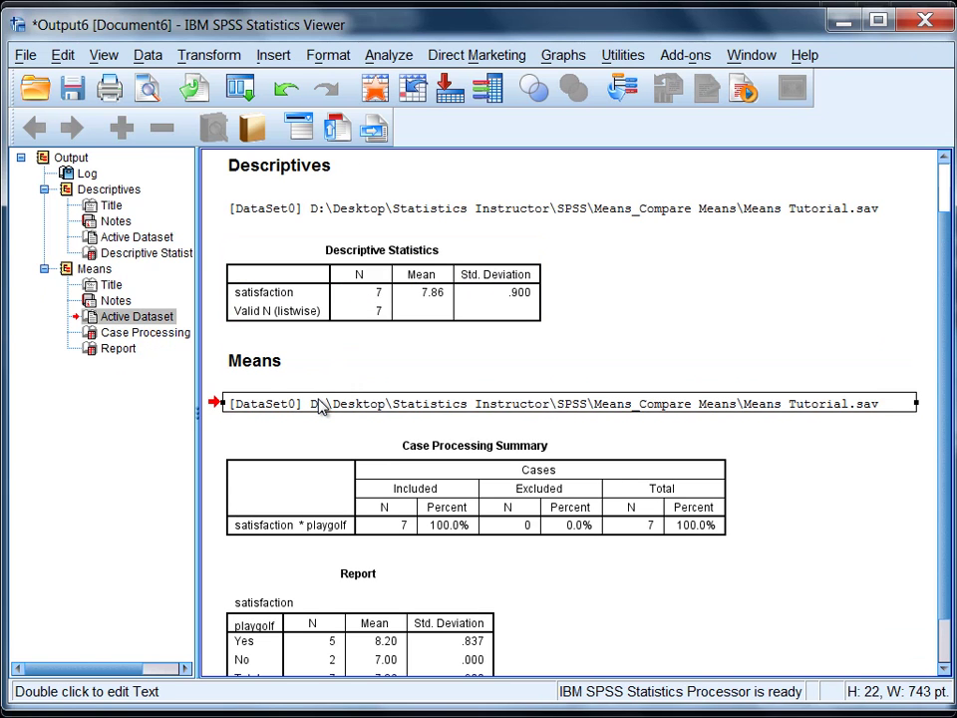
{"action": "key", "text": "Delete"}
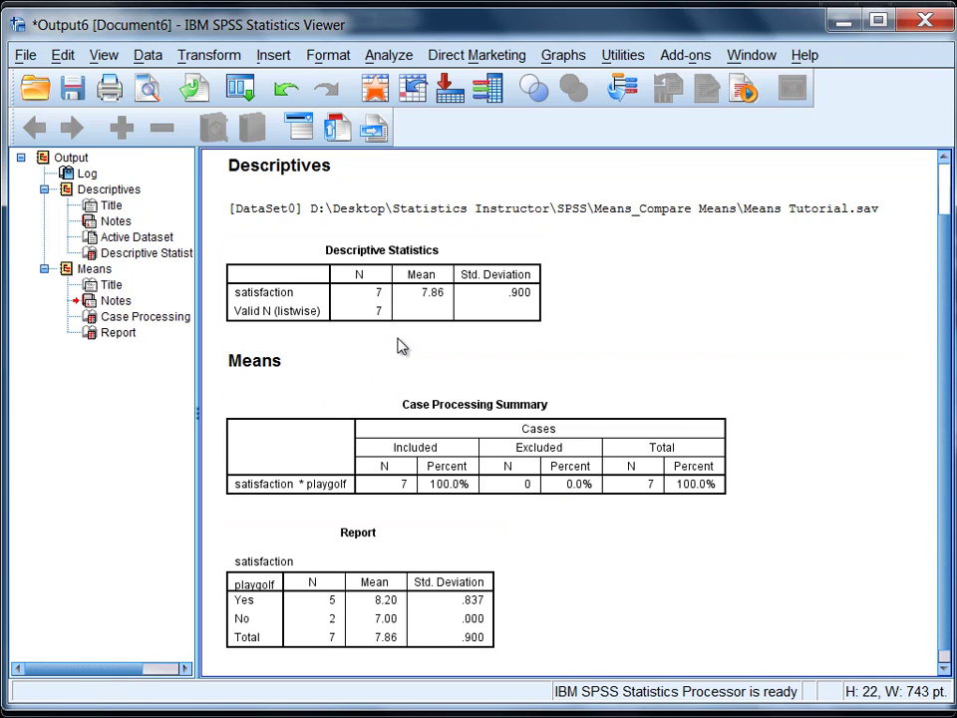
{"action": "left_click", "coordinate": [249, 367]}
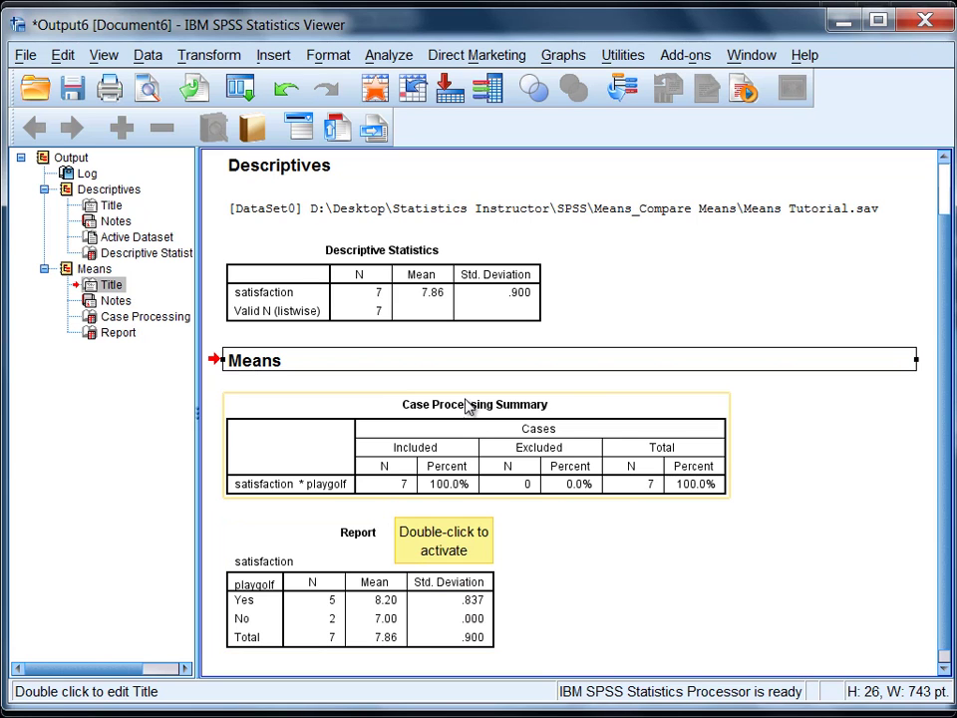
{"action": "left_click", "coordinate": [533, 470]}
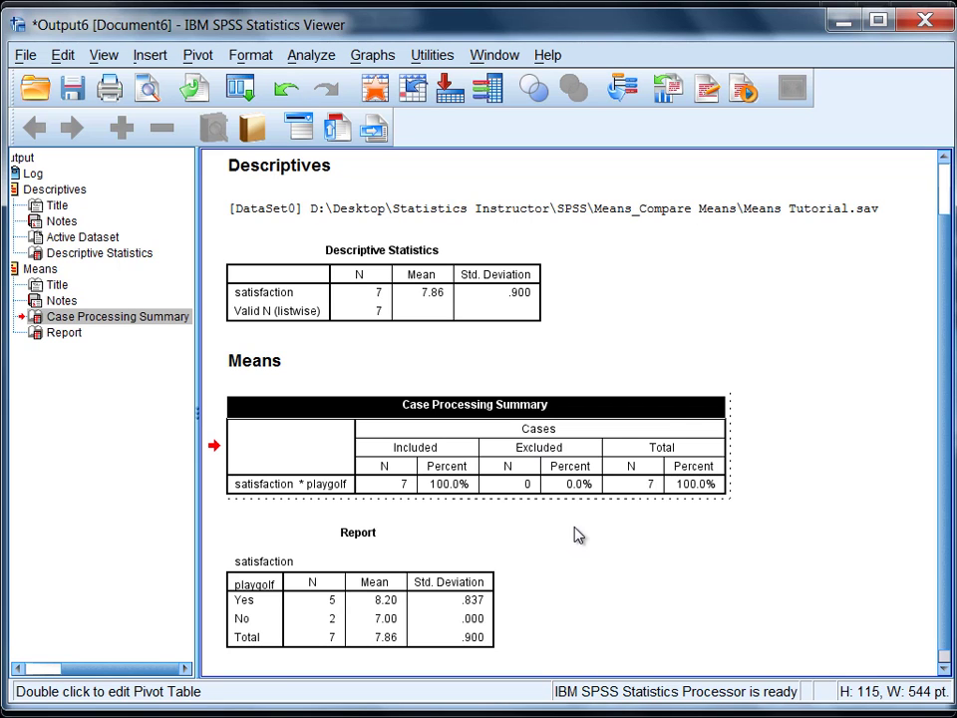
{"action": "left_click", "coordinate": [445, 612]}
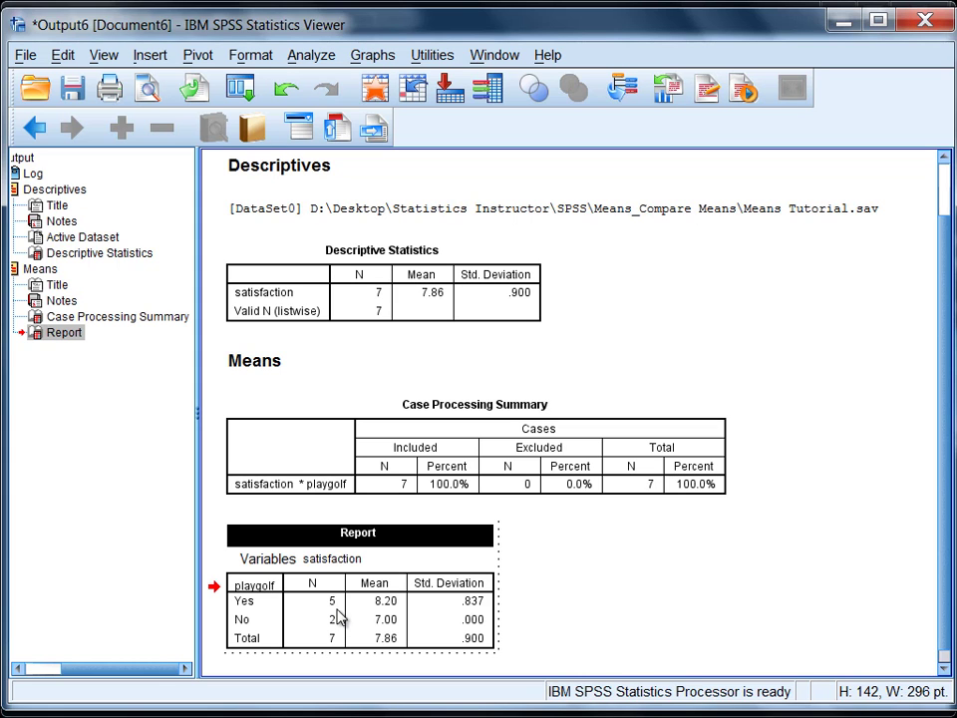
{"action": "left_click", "coordinate": [647, 570]}
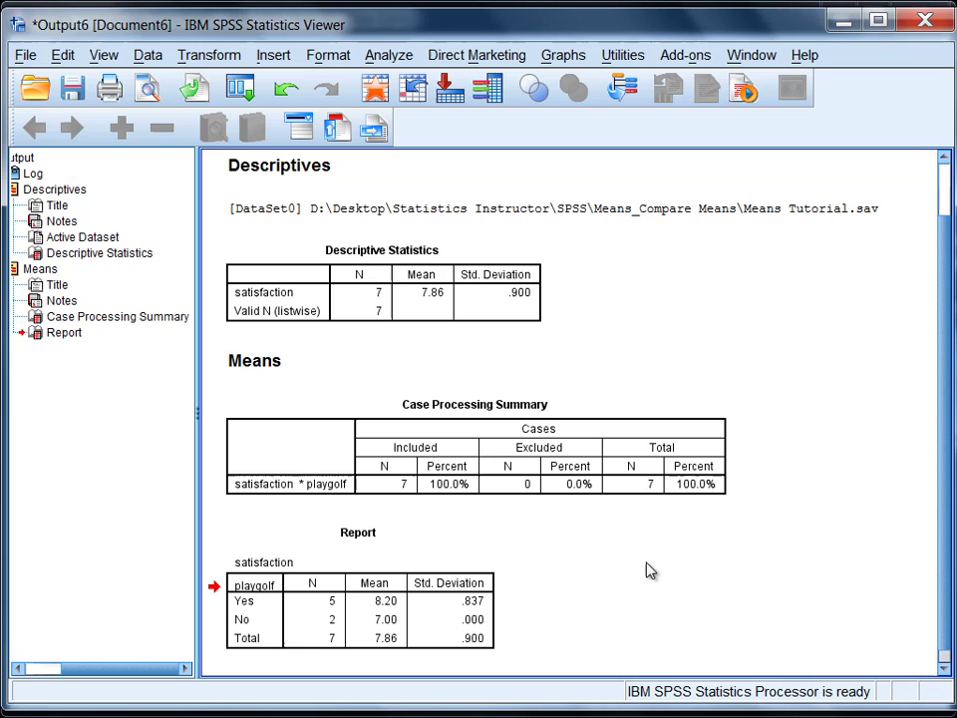